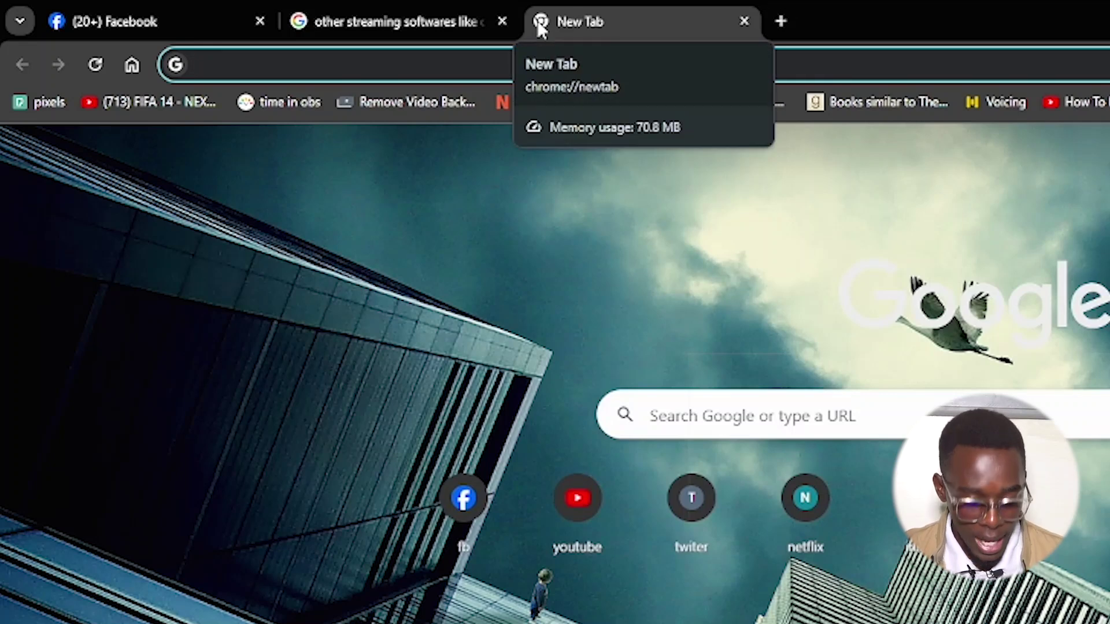
Search the web for Streamlabs and open the official Streamlabs website.
{"action": "type", "text": "strew"}
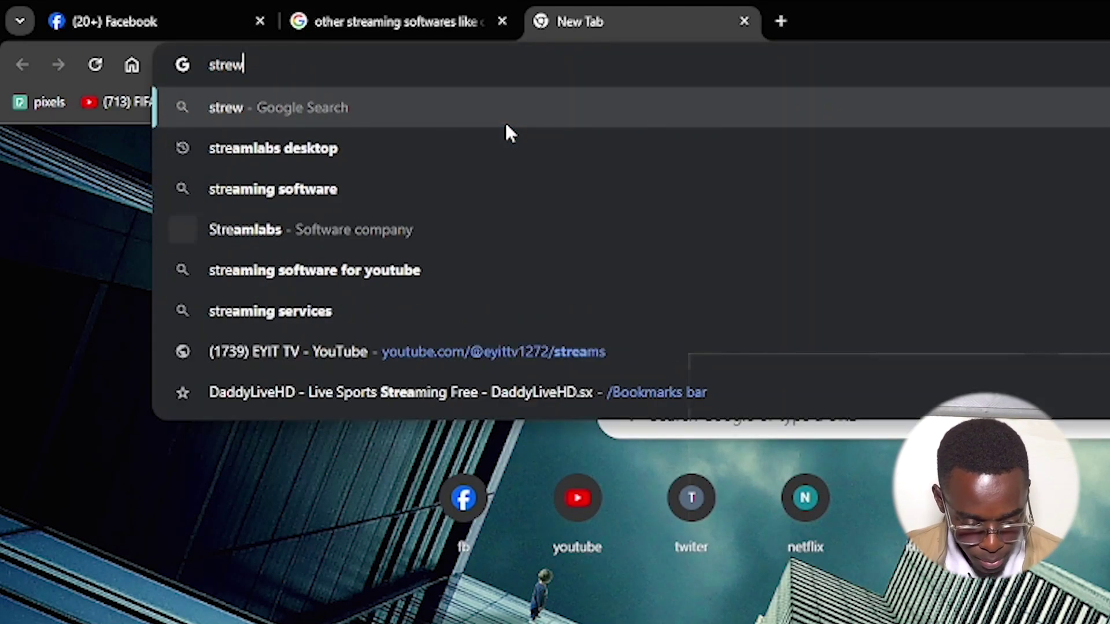
{"action": "type", "text": "amlabs"}
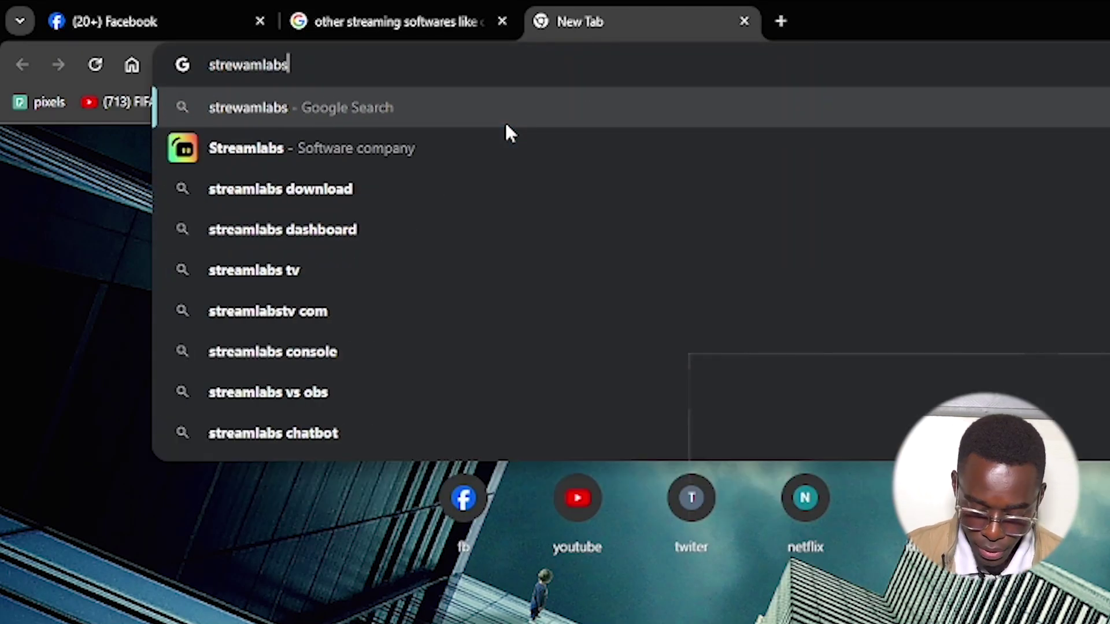
{"action": "key", "text": "Return"}
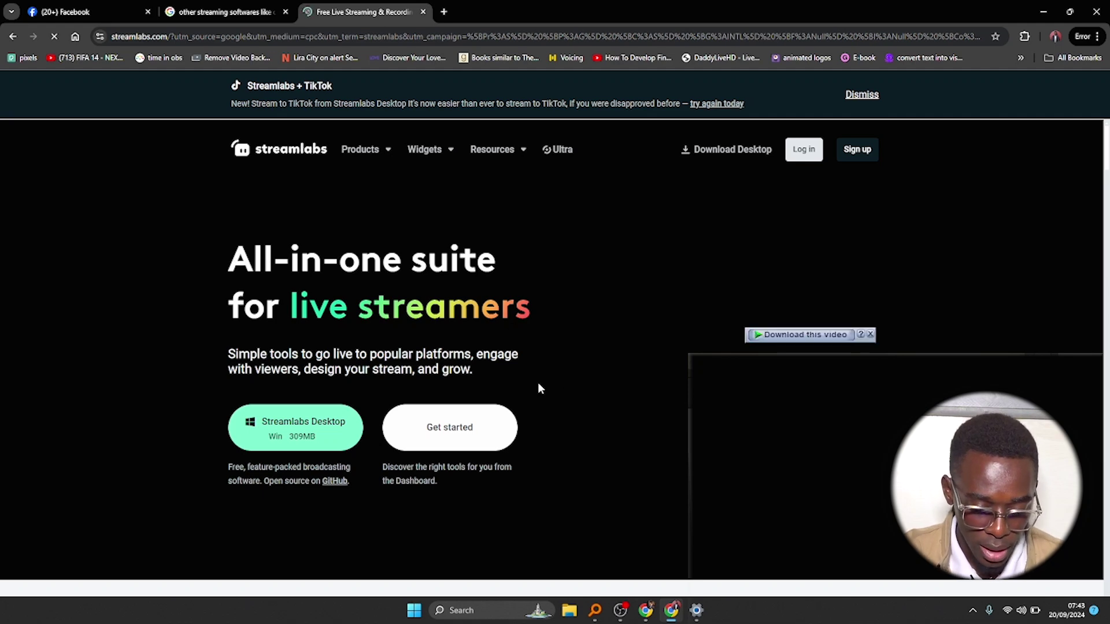
Download the Windows installer for Streamlabs Desktop from the home page into the Programs category.
{"action": "scroll", "coordinate": [536, 385], "scroll_direction": "down", "scroll_amount": 3}
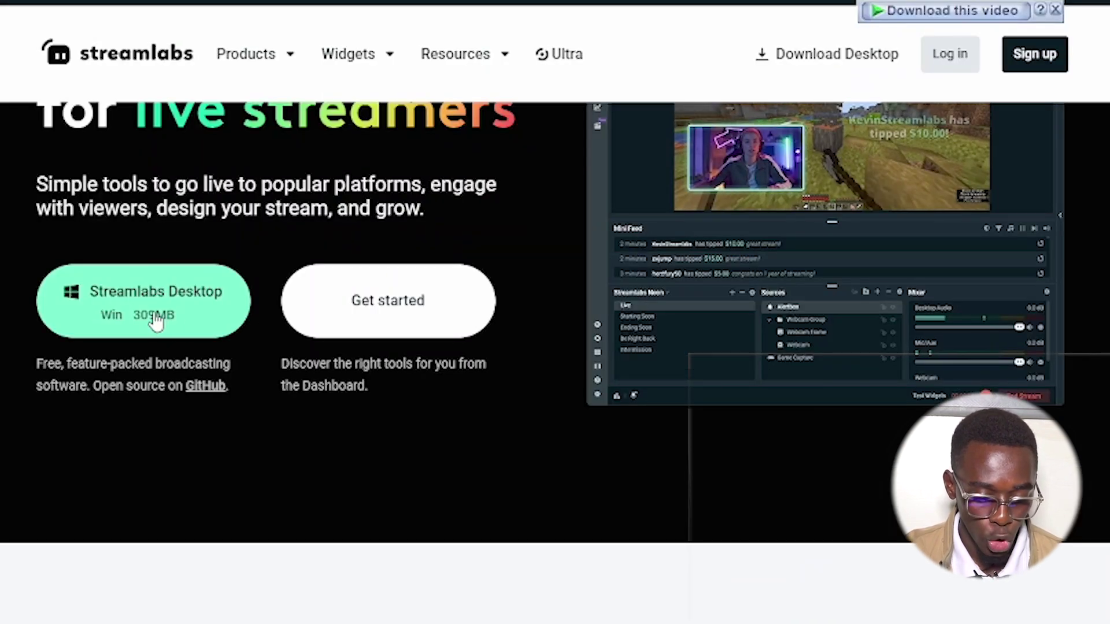
{"action": "left_click", "coordinate": [155, 322]}
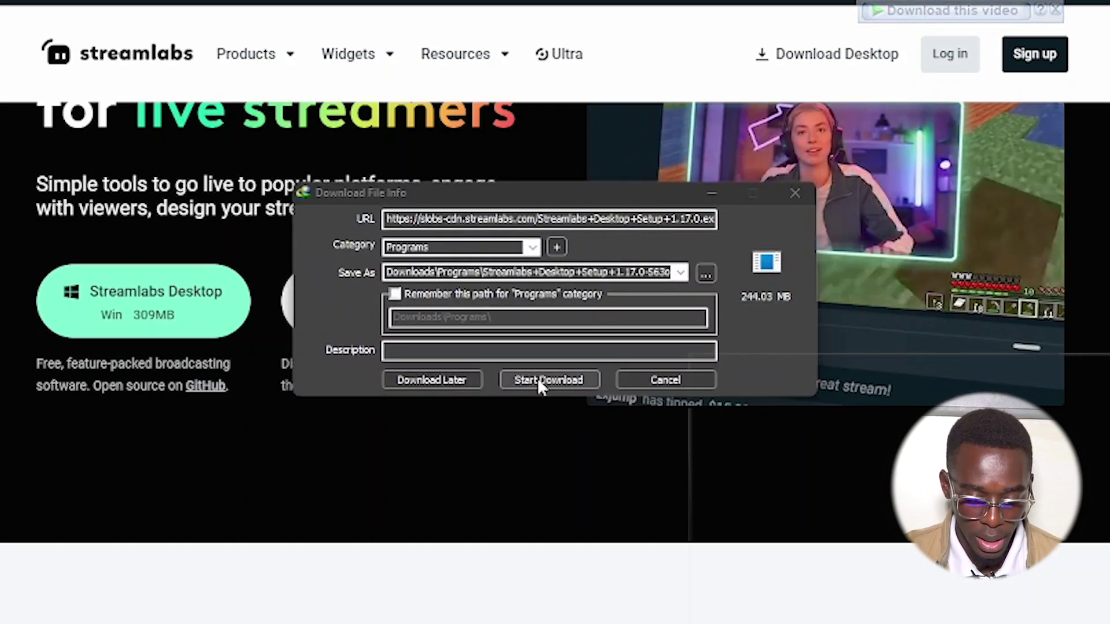
{"action": "left_click", "coordinate": [538, 381]}
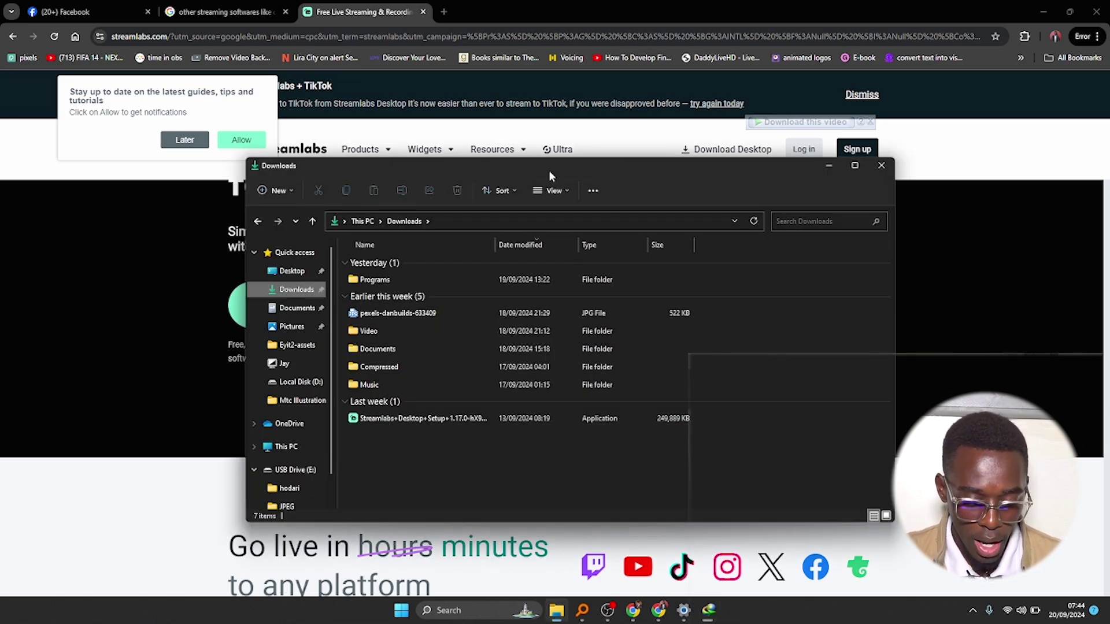
Run the Streamlabs Desktop Setup 1.17.0 file in the Downloads folder and read through its license agreement.
{"action": "double_click", "coordinate": [516, 419]}
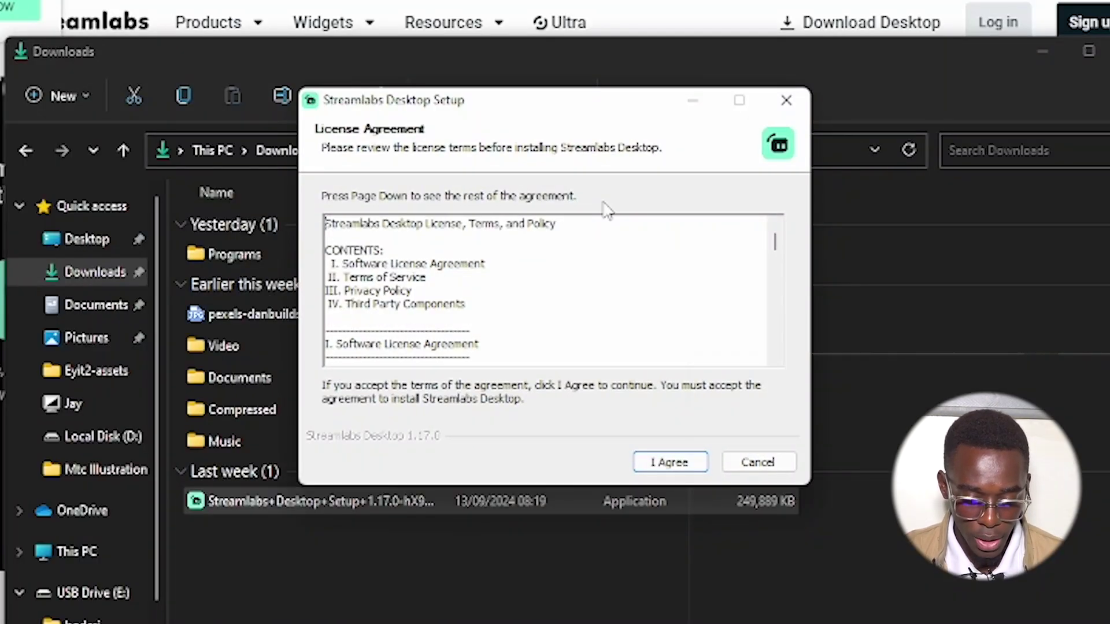
{"action": "scroll", "coordinate": [583, 327], "scroll_direction": "down", "scroll_amount": 20}
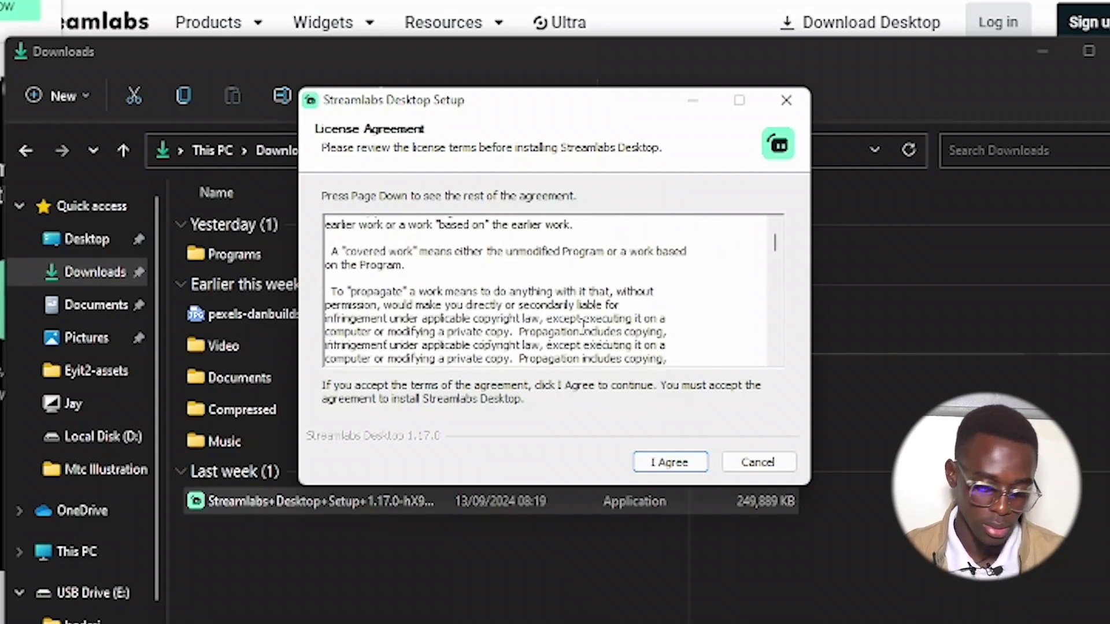
{"action": "scroll", "coordinate": [583, 326], "scroll_direction": "down", "scroll_amount": 20}
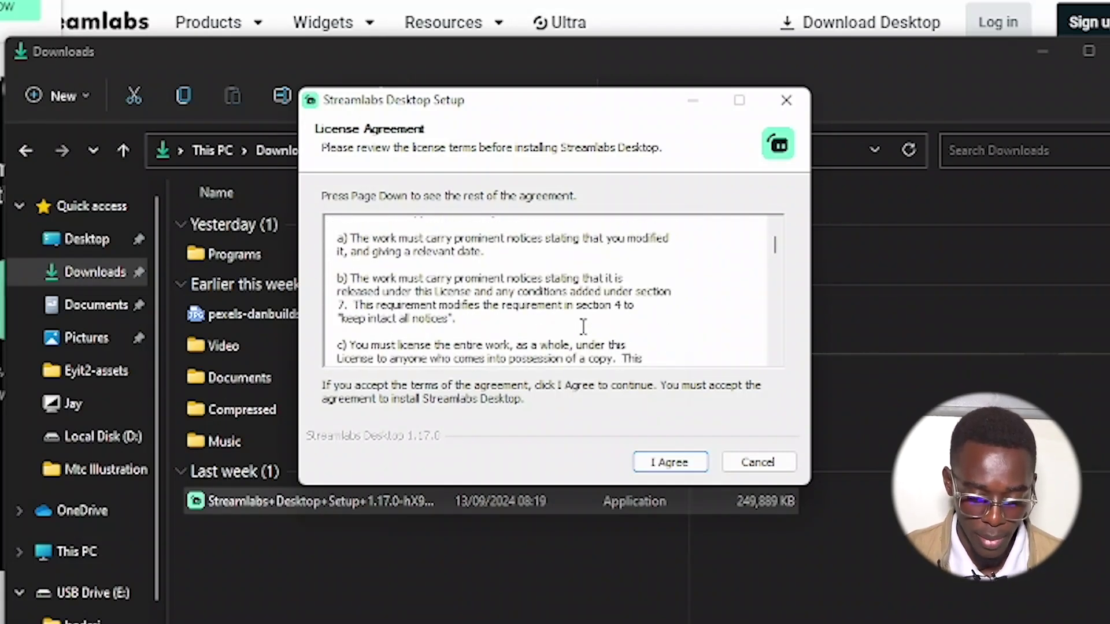
Accept the license, install Streamlabs Desktop in C:\Program Files\Streamlabs OBS, and finish setup with the program set to run.
{"action": "left_click", "coordinate": [647, 468]}
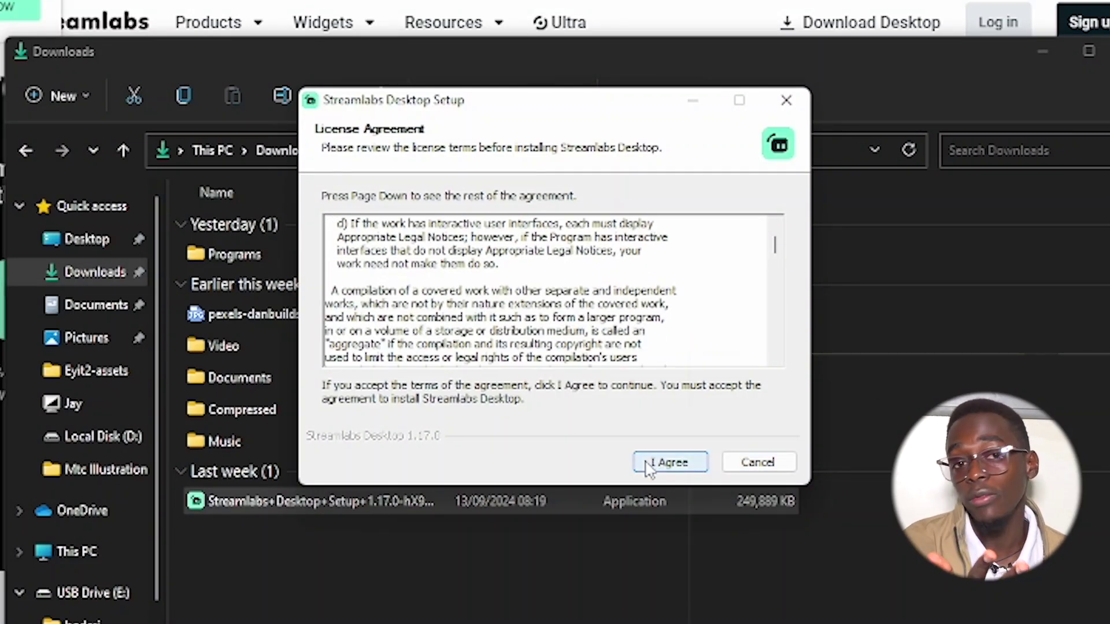
{"action": "left_click", "coordinate": [648, 469]}
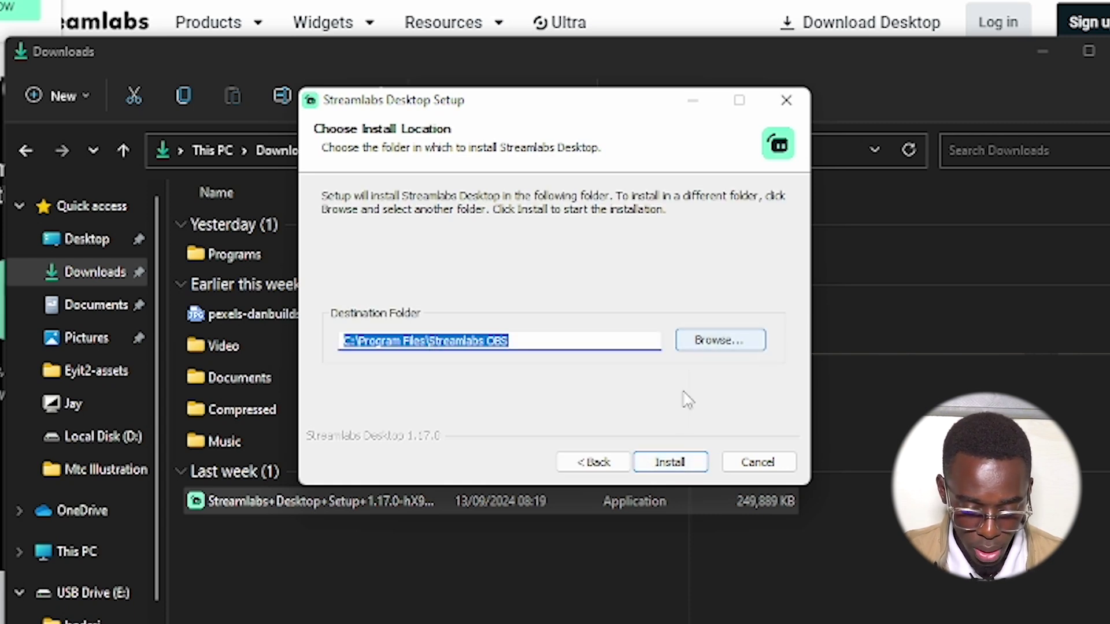
{"action": "left_click", "coordinate": [659, 466]}
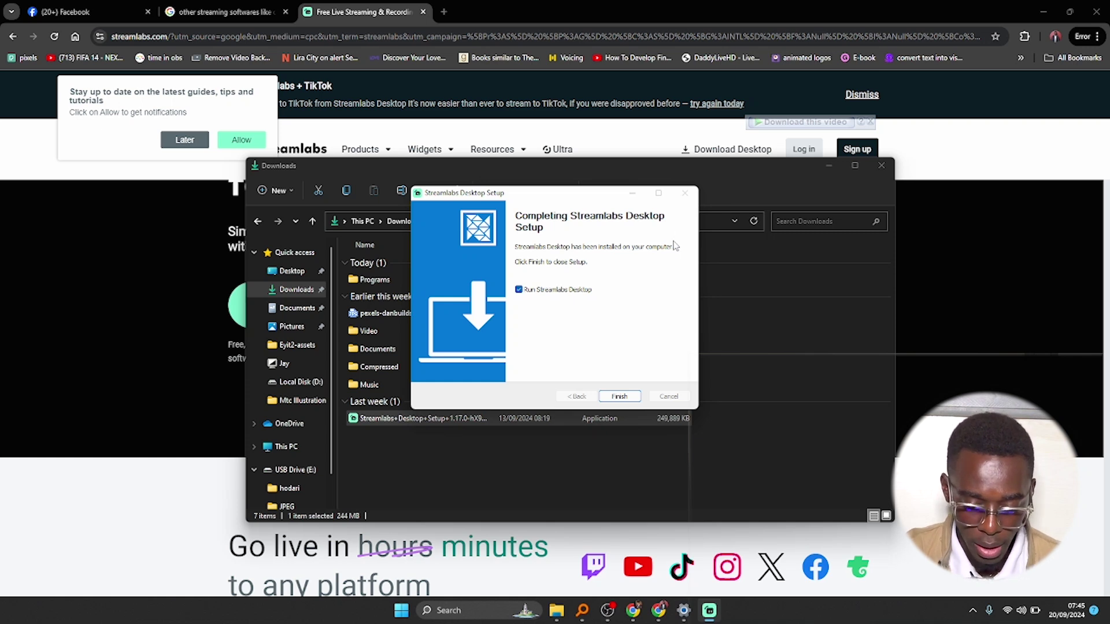
{"action": "left_click", "coordinate": [619, 396]}
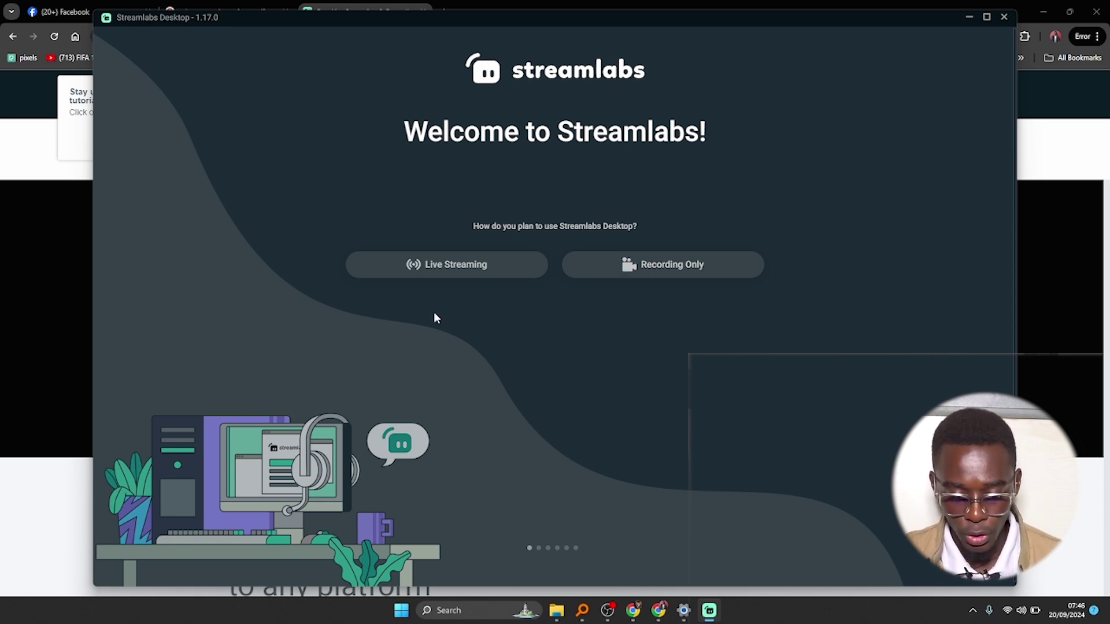
Choose Recording Only as the planned use of Streamlabs Desktop and confirm optimizing it for recording.
{"action": "left_click", "coordinate": [630, 265]}
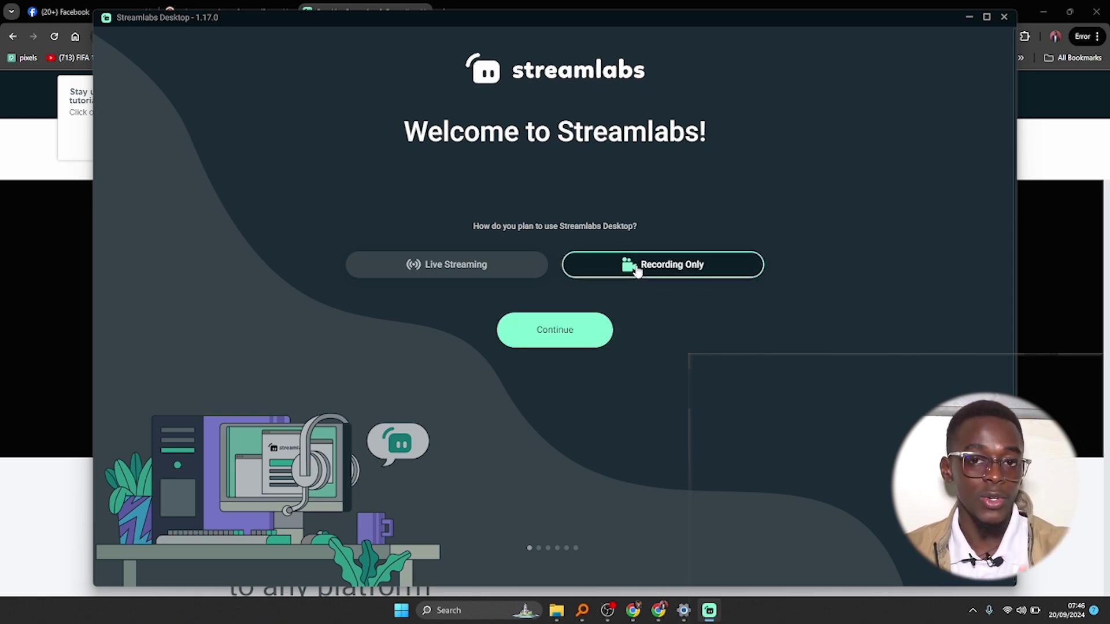
{"action": "left_click", "coordinate": [581, 336]}
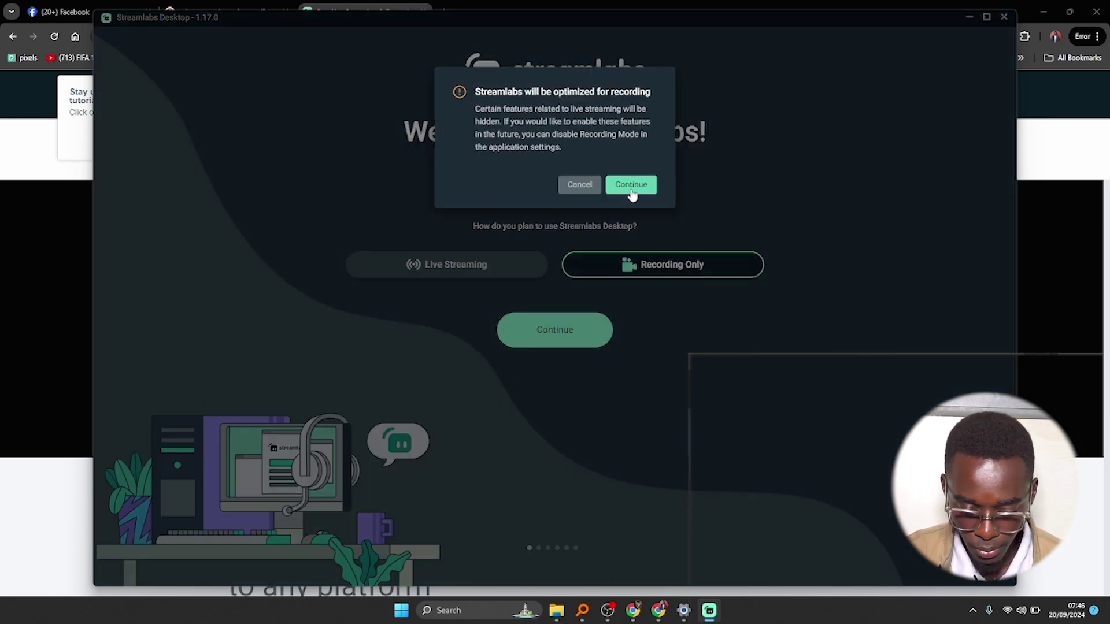
{"action": "left_click", "coordinate": [632, 185]}
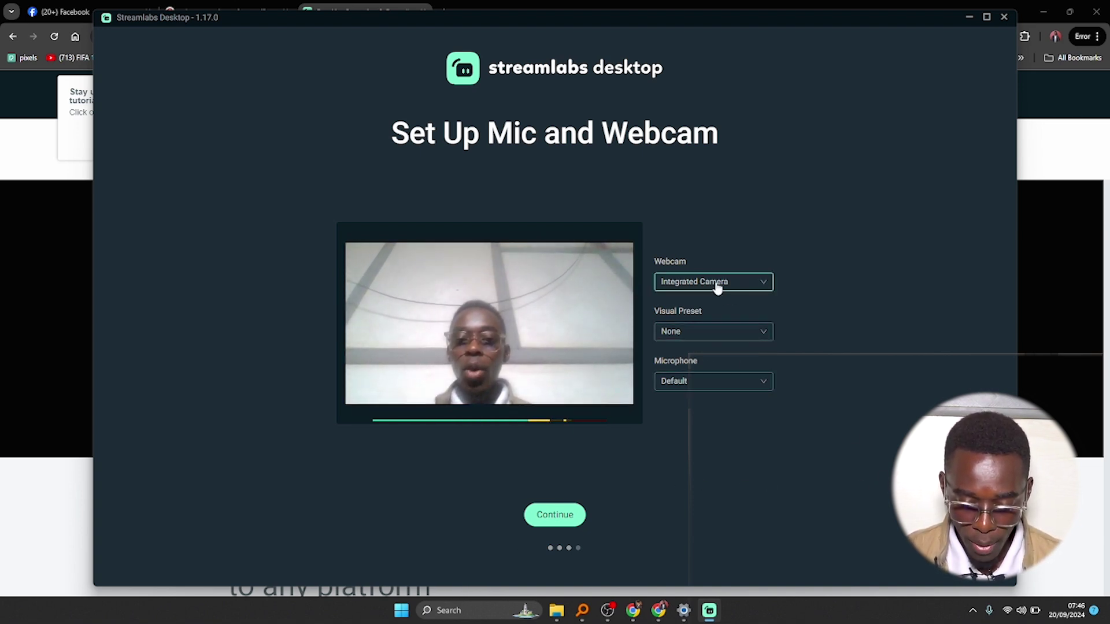
Review the available webcam, visual preset and microphone options without changing the selected devices.
{"action": "left_click", "coordinate": [741, 283]}
{"action": "left_click", "coordinate": [741, 282]}
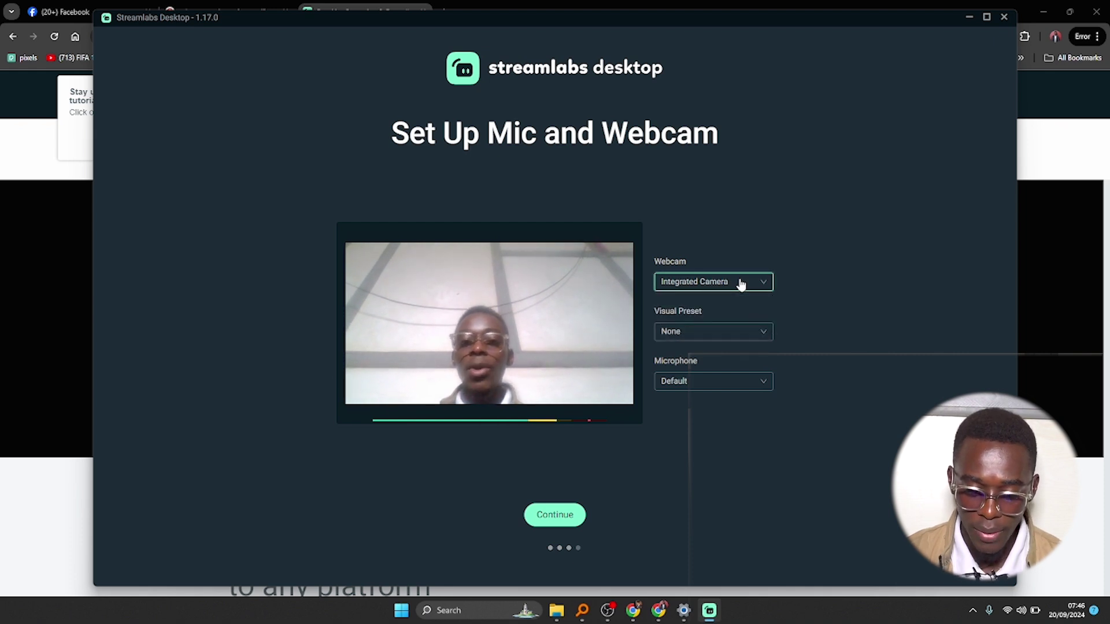
{"action": "left_click", "coordinate": [735, 329]}
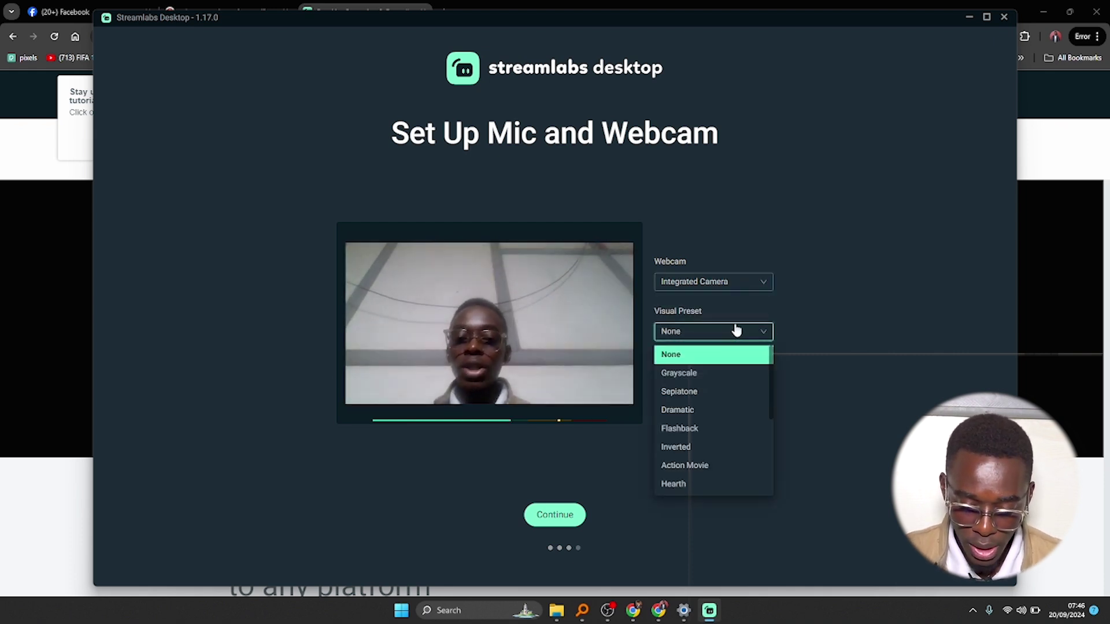
{"action": "left_click", "coordinate": [736, 329]}
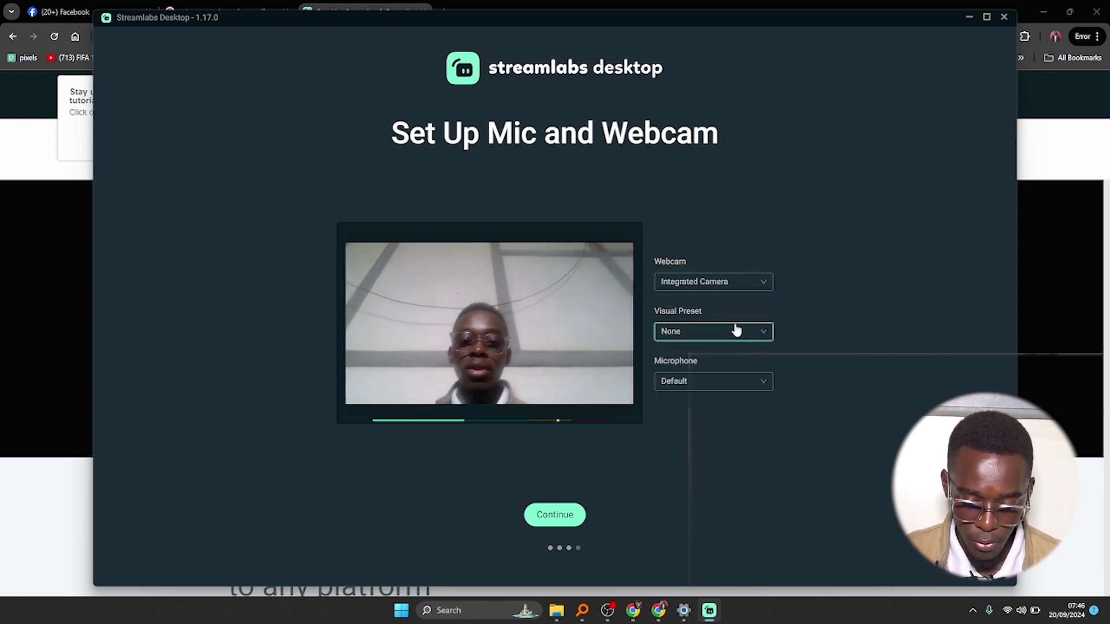
{"action": "left_click", "coordinate": [736, 329]}
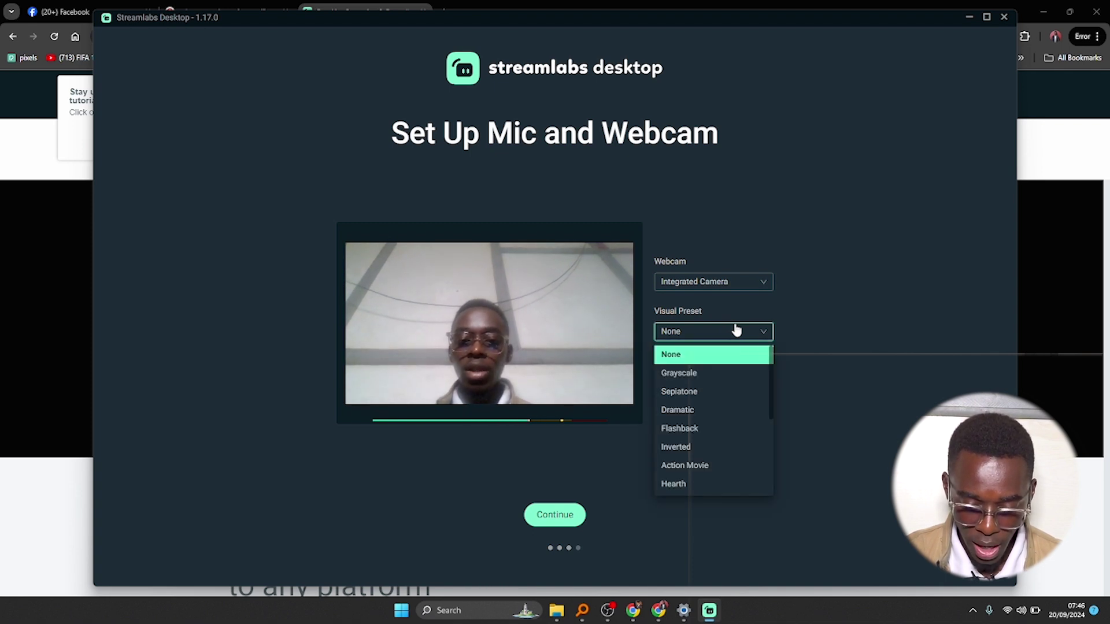
{"action": "left_click", "coordinate": [736, 330]}
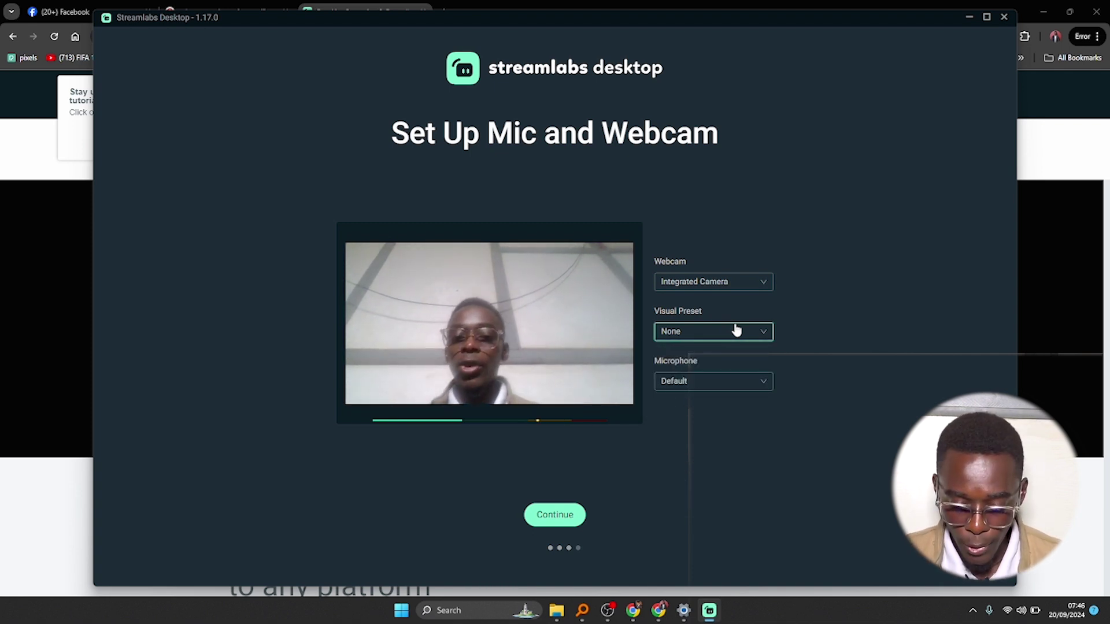
{"action": "left_click", "coordinate": [723, 382]}
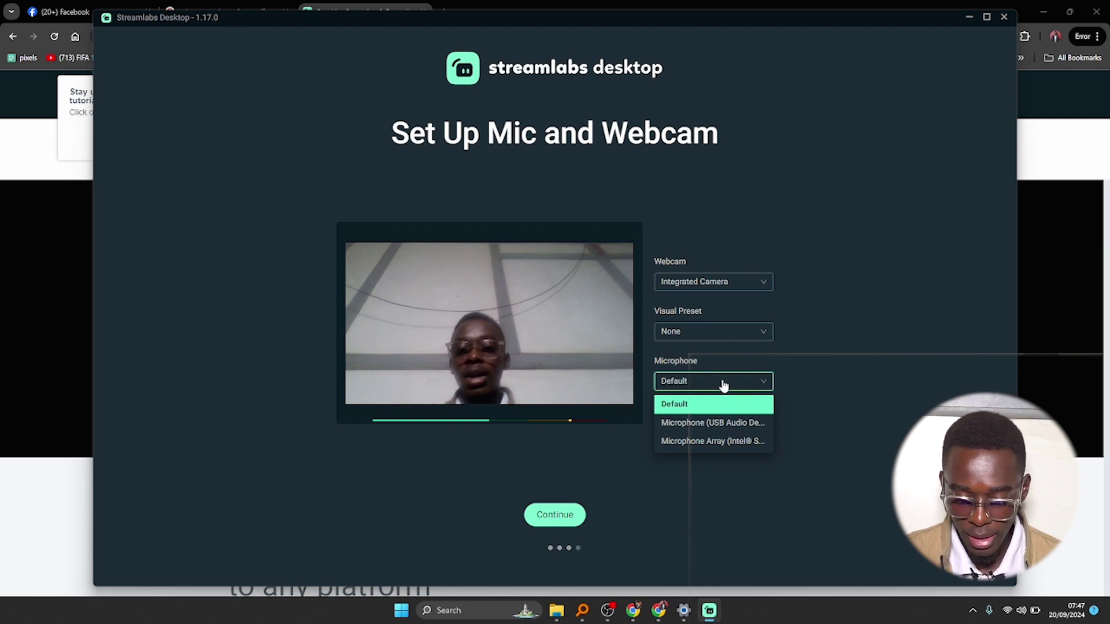
{"action": "left_click", "coordinate": [863, 404]}
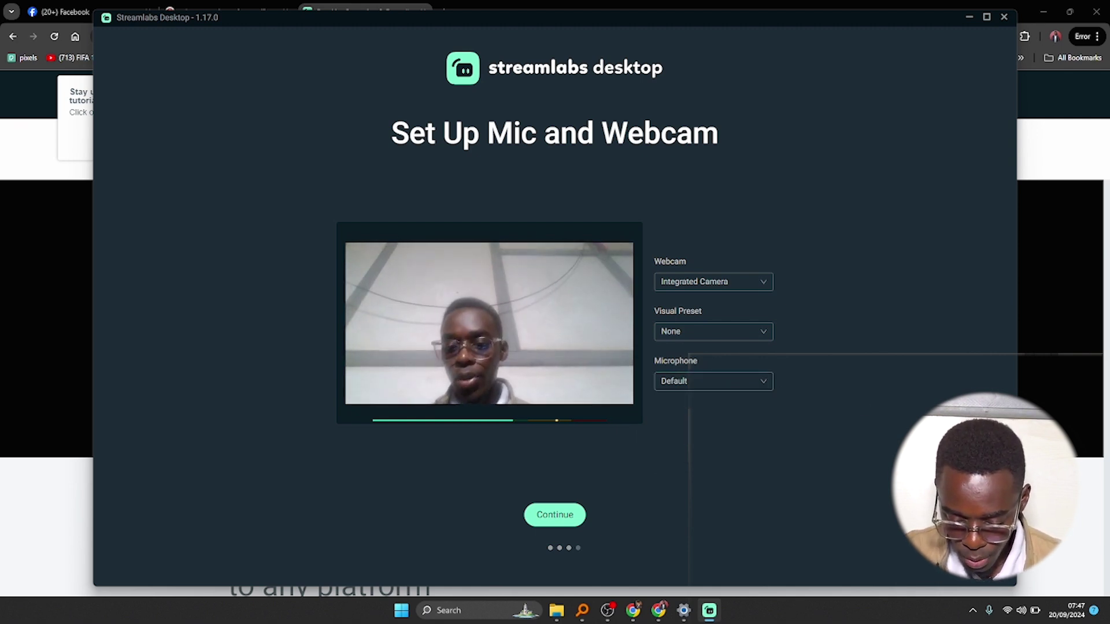
Complete the onboarding with the Integrated Camera, no visual preset and the Default microphone, and maximize the main window.
{"action": "left_click", "coordinate": [554, 514]}
{"action": "left_click", "coordinate": [554, 183]}
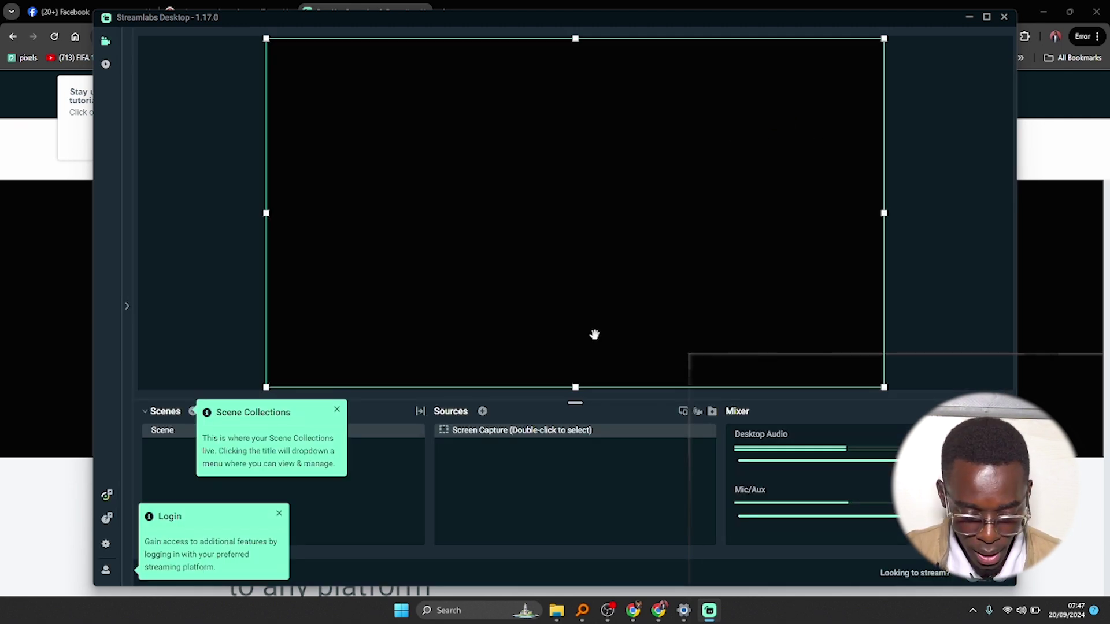
{"action": "left_click", "coordinate": [986, 17]}
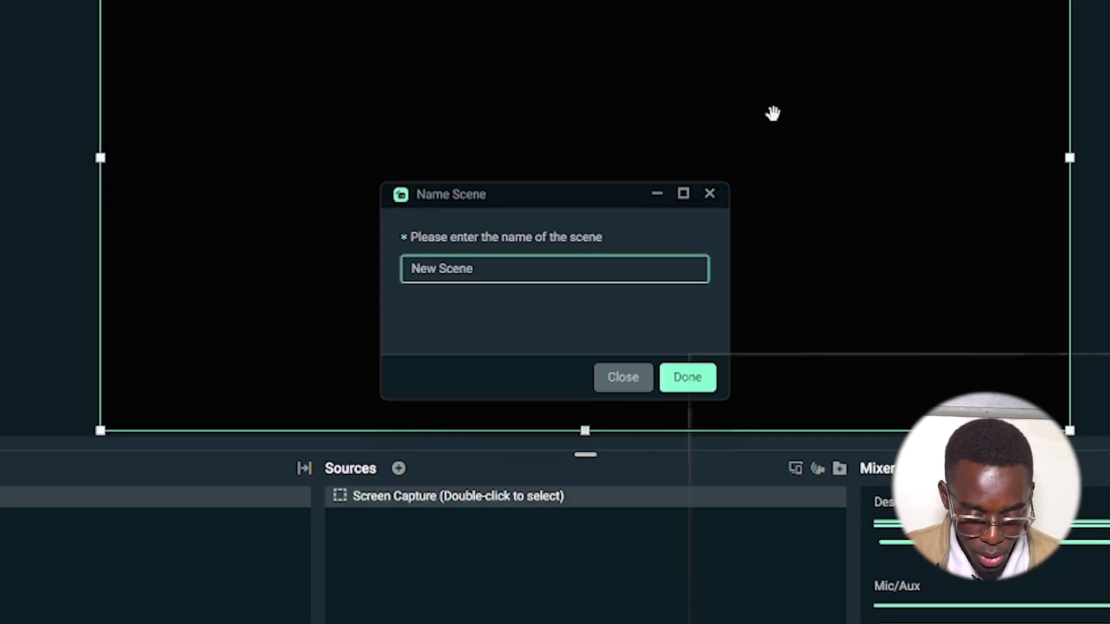
Dismiss the scene naming dialog and examine the General and Widgets source types available to add.
{"action": "left_click", "coordinate": [711, 194]}
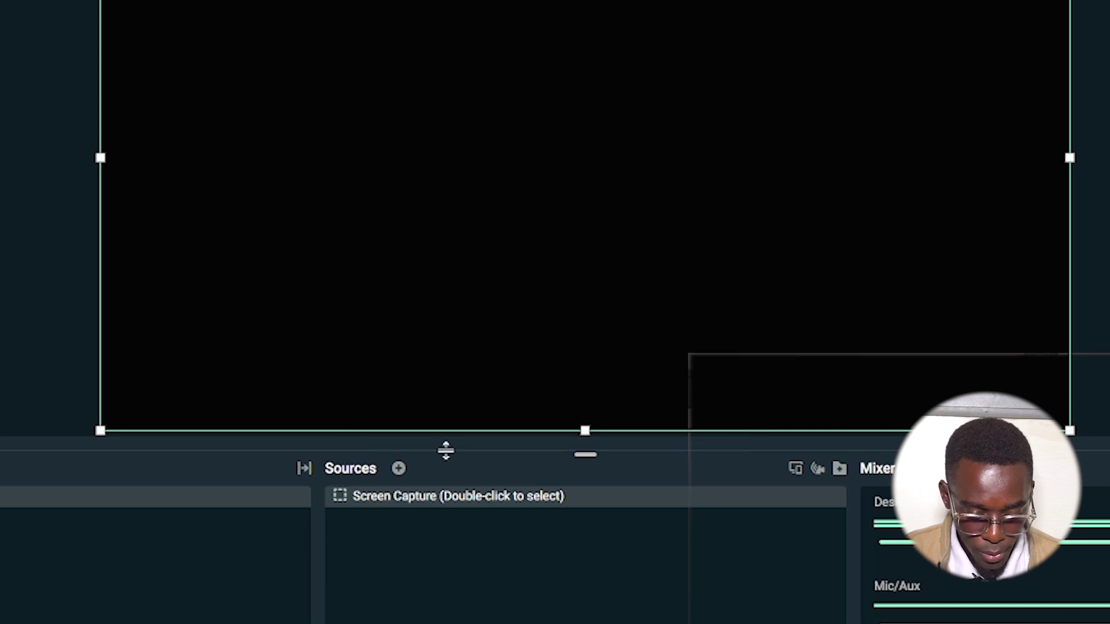
{"action": "left_click", "coordinate": [399, 469]}
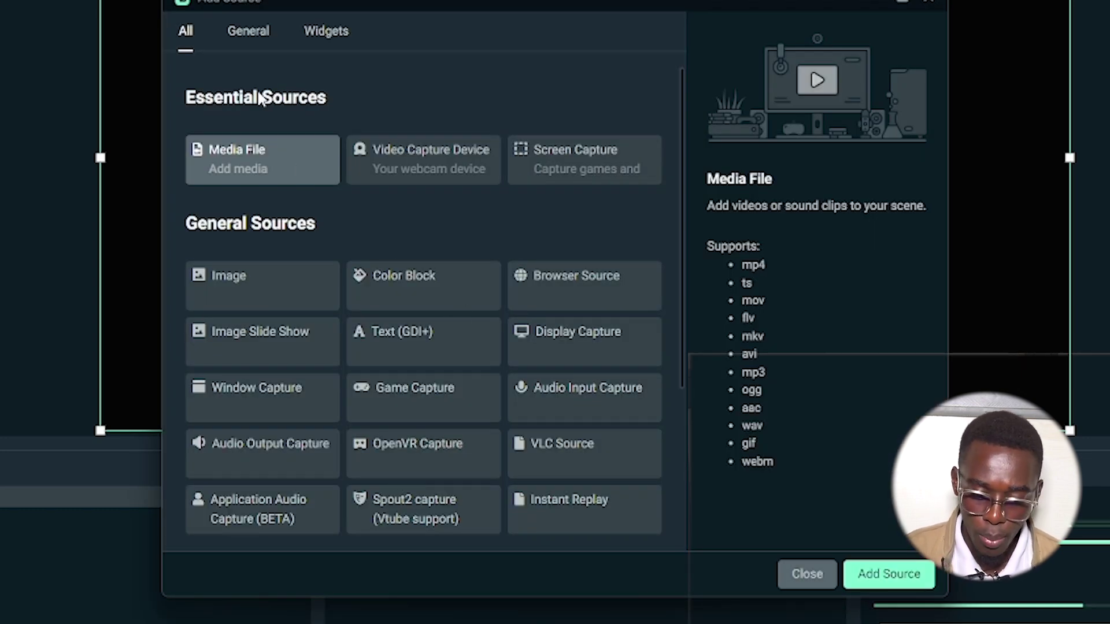
{"action": "left_click", "coordinate": [237, 43]}
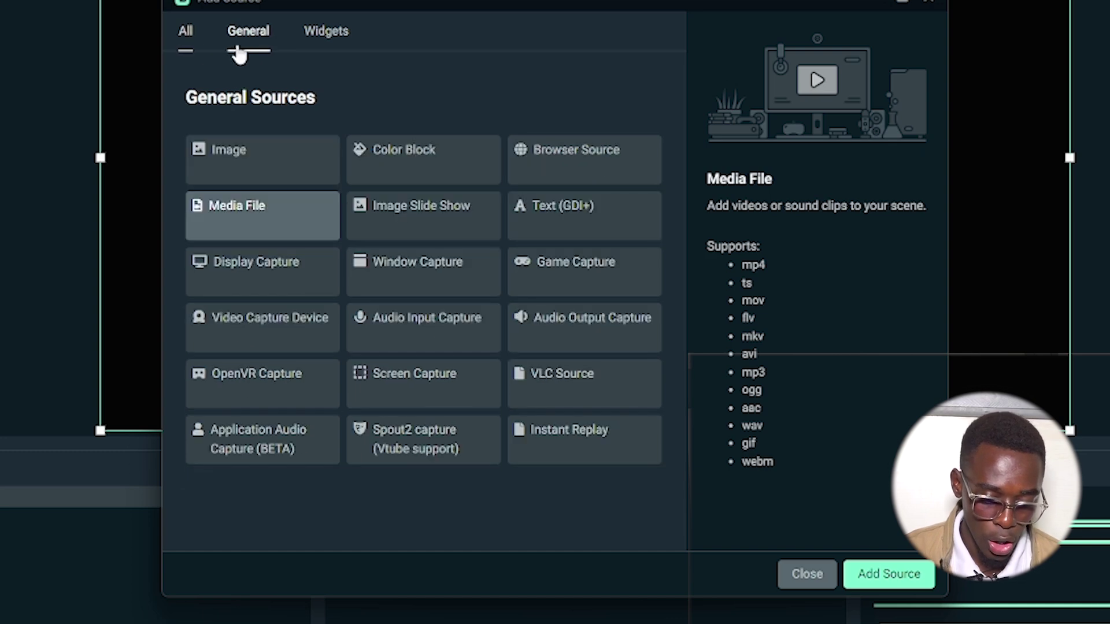
{"action": "left_click", "coordinate": [327, 47]}
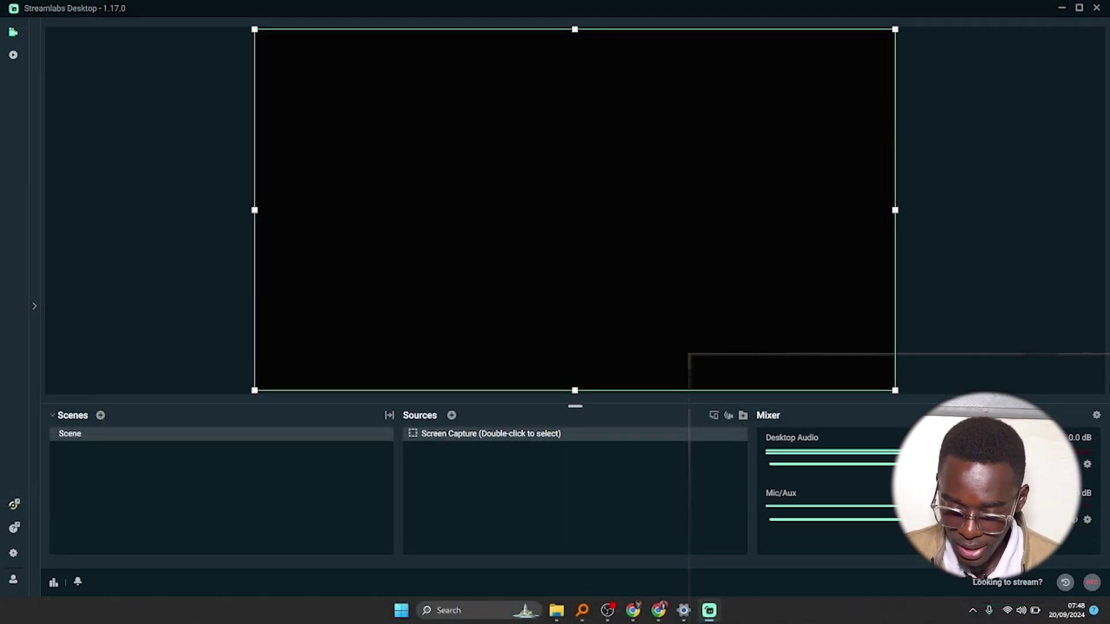